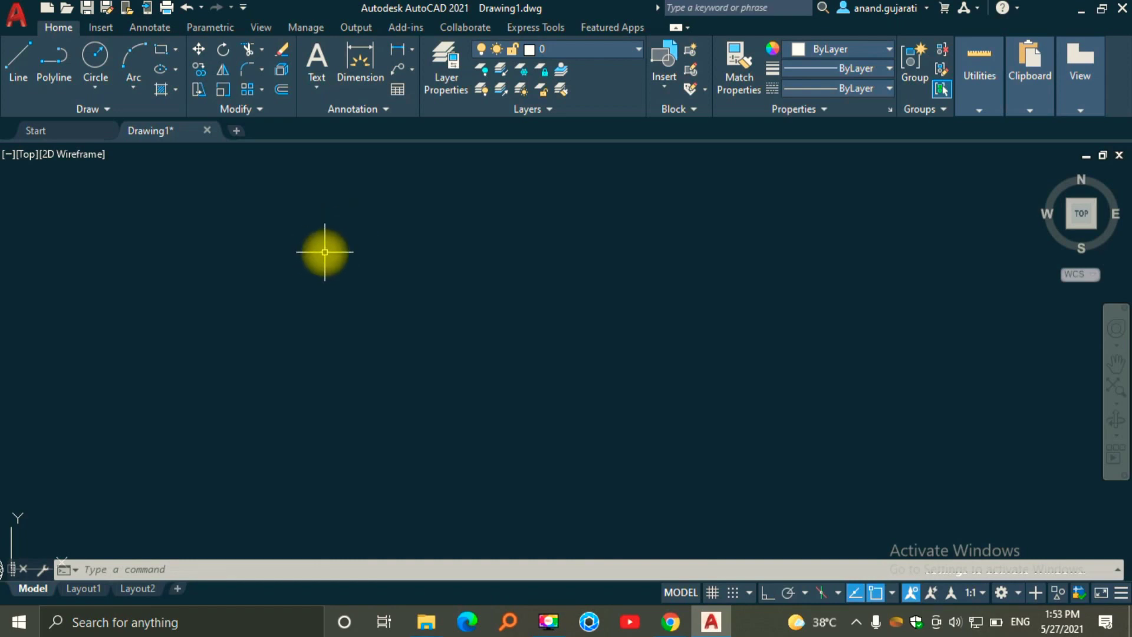
# - Draw a freehand closed four-sided outline from slanted line segments in the middle of the empty drawing, ending at its starting corner
pyautogui.write('l')
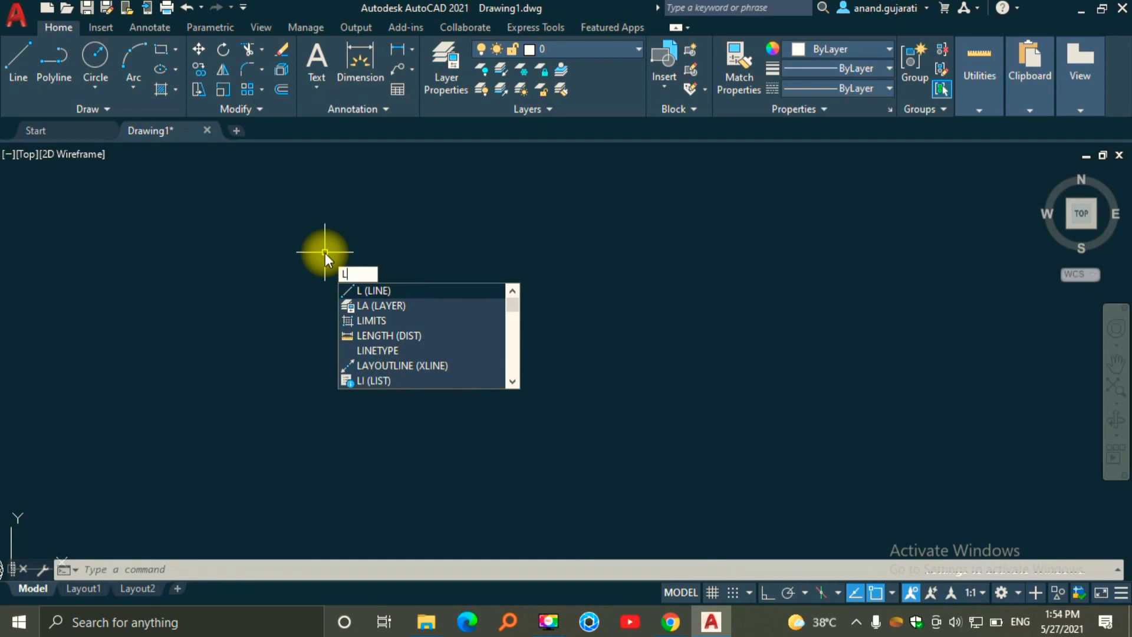
pyautogui.press('Return')
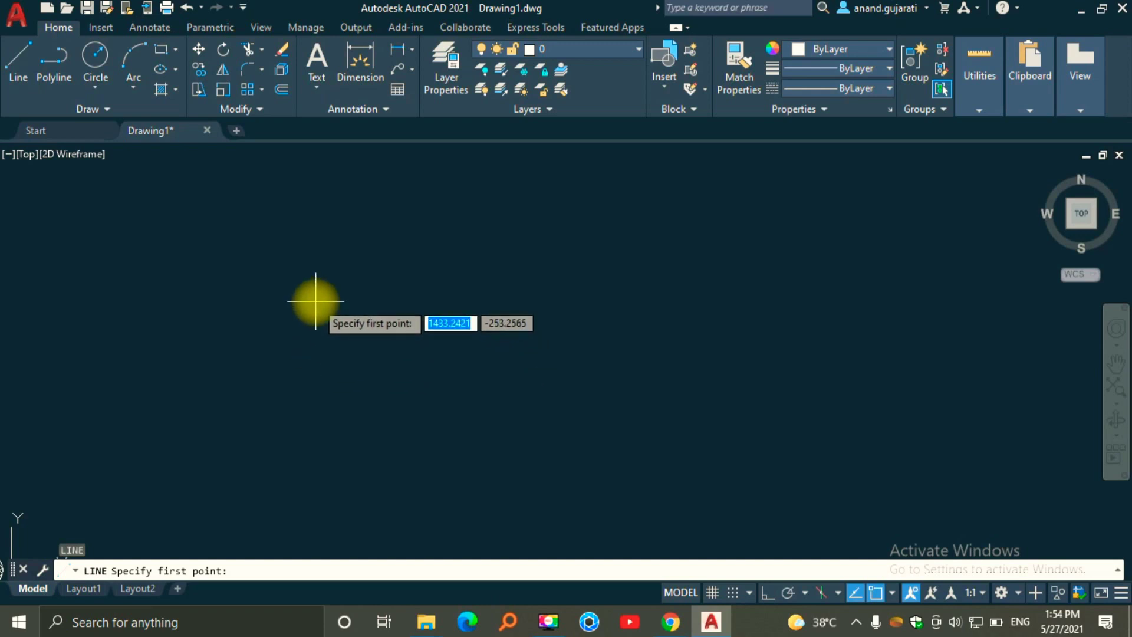
pyautogui.click(326, 357)
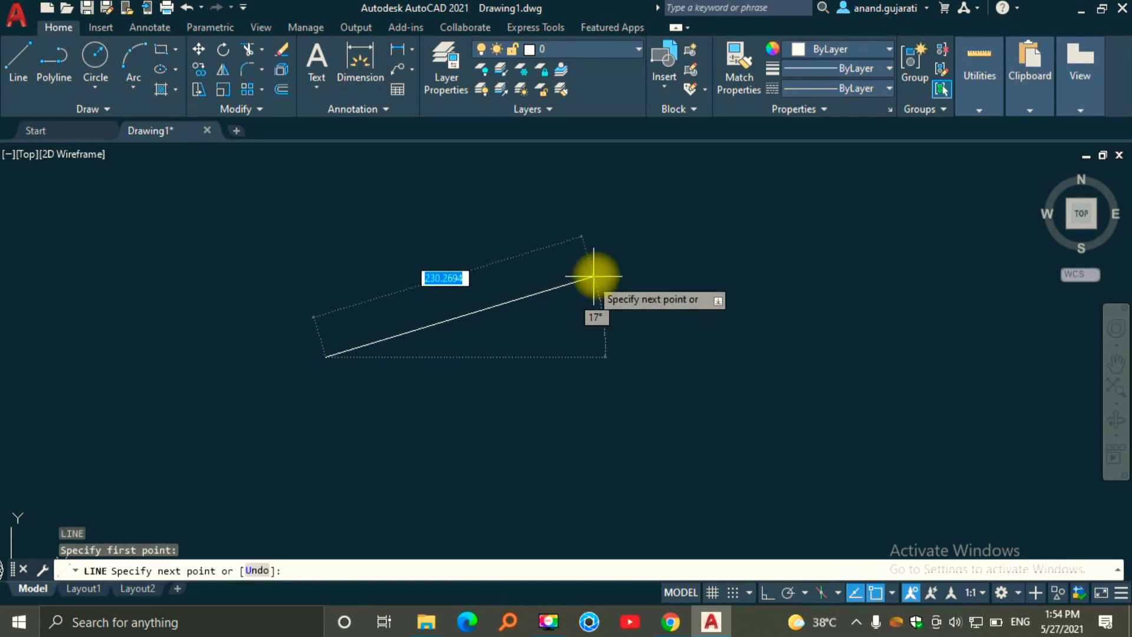
pyautogui.click(659, 229)
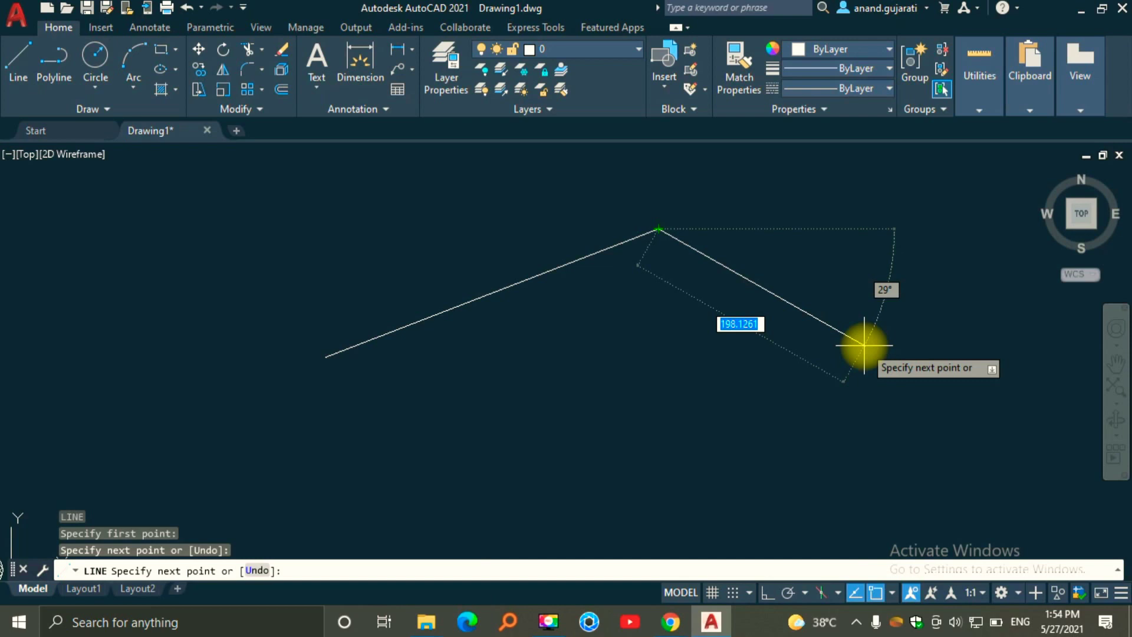
pyautogui.click(830, 303)
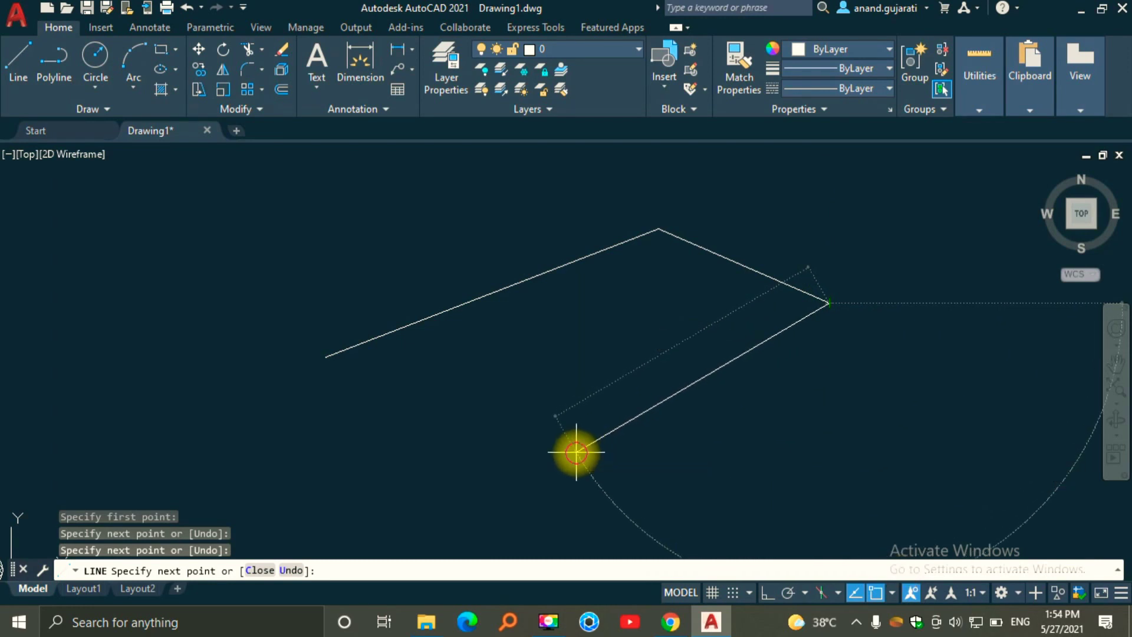
pyautogui.click(577, 451)
pyautogui.click(325, 356)
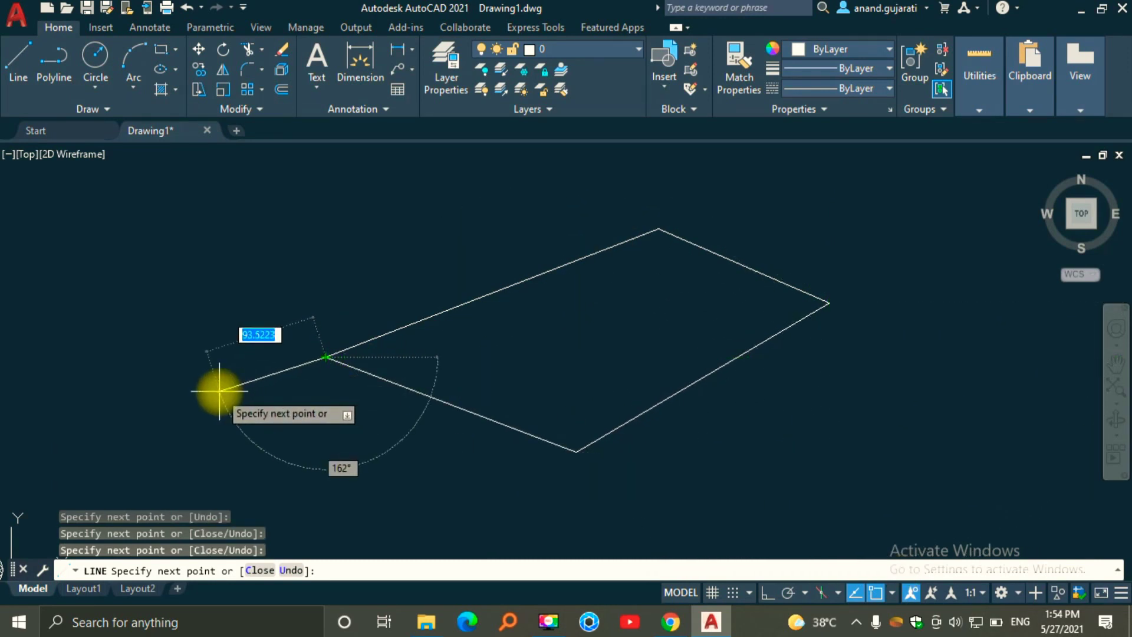
pyautogui.press('Escape')
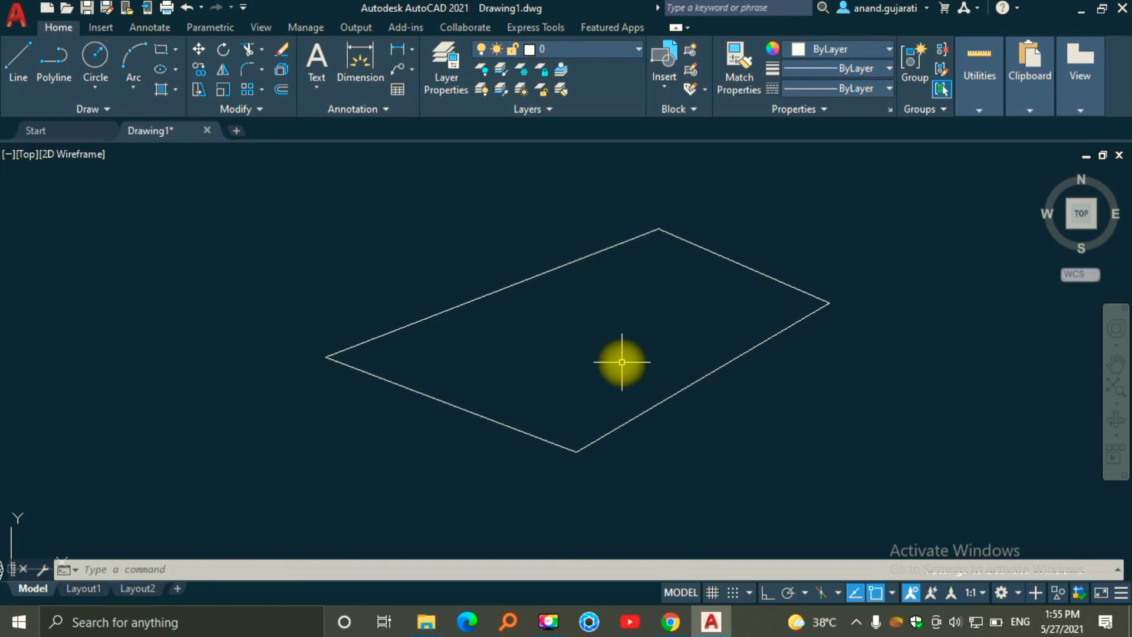
# - Draw a single horizontal line 150 units long at 0° in the free space to the right of the four-sided outline
pyautogui.moveTo(647, 356); pyautogui.dragTo(346, 351, button='middle')
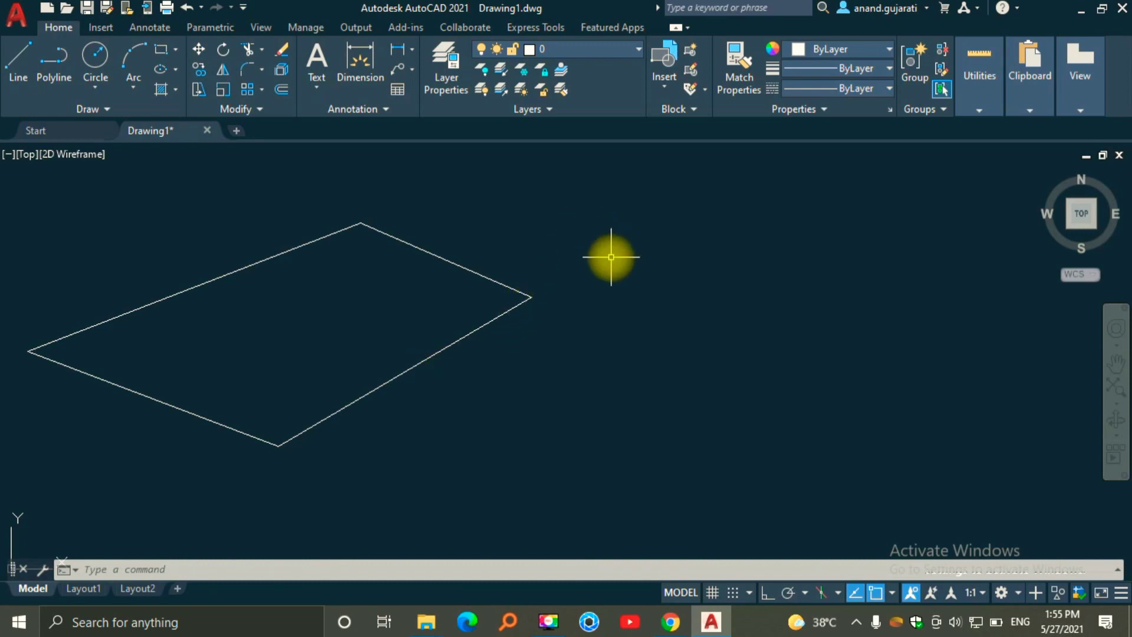
pyautogui.write('L')
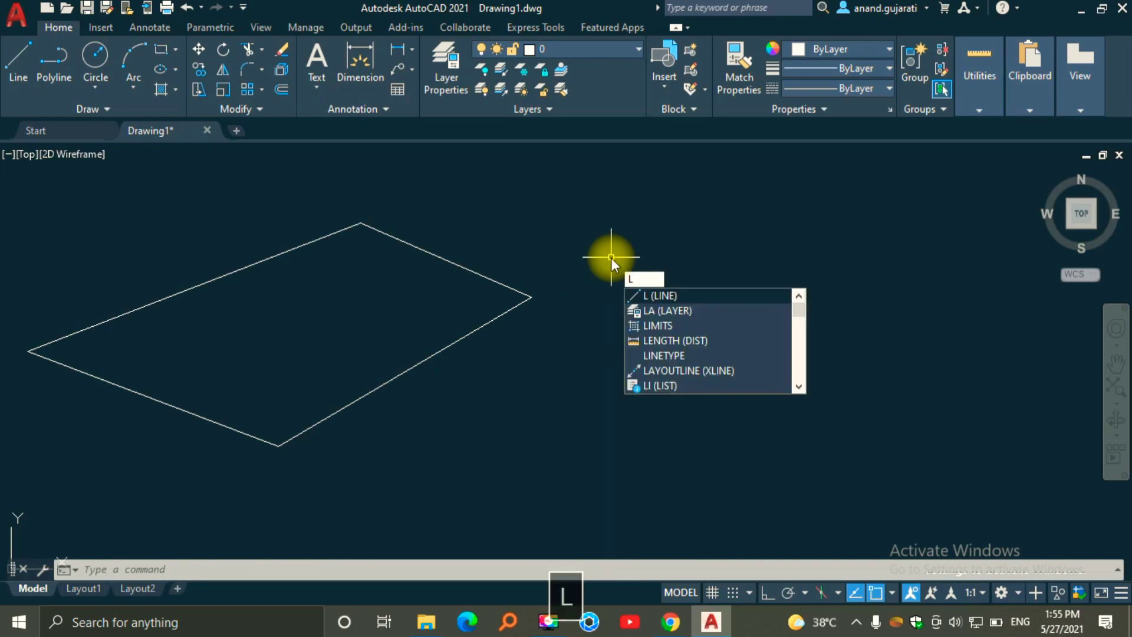
pyautogui.press('Return')
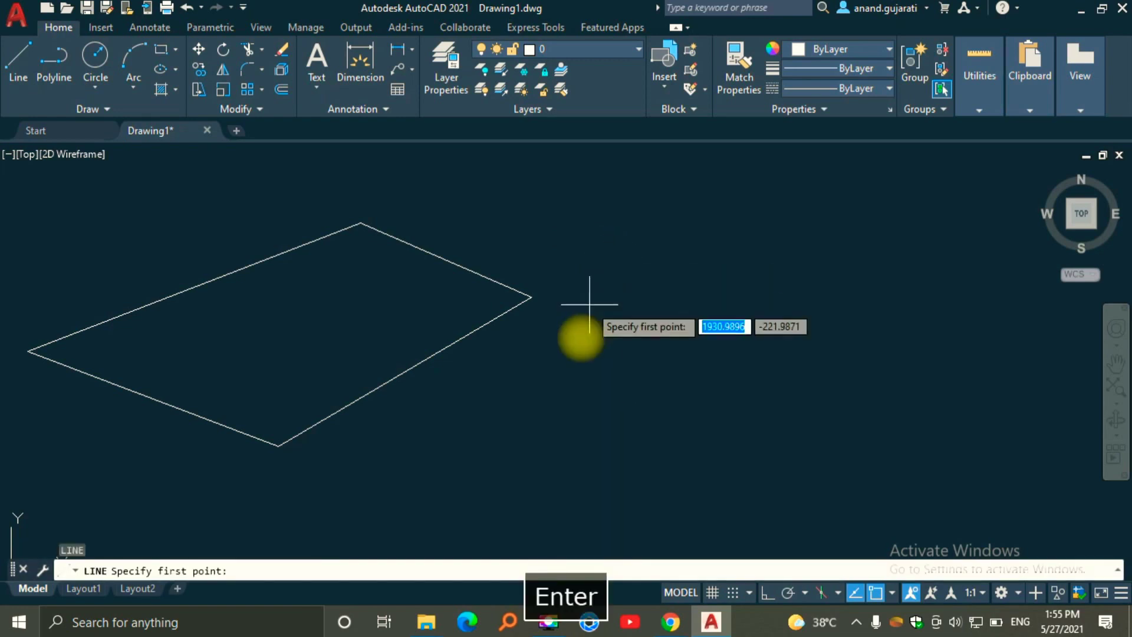
pyautogui.click(593, 352)
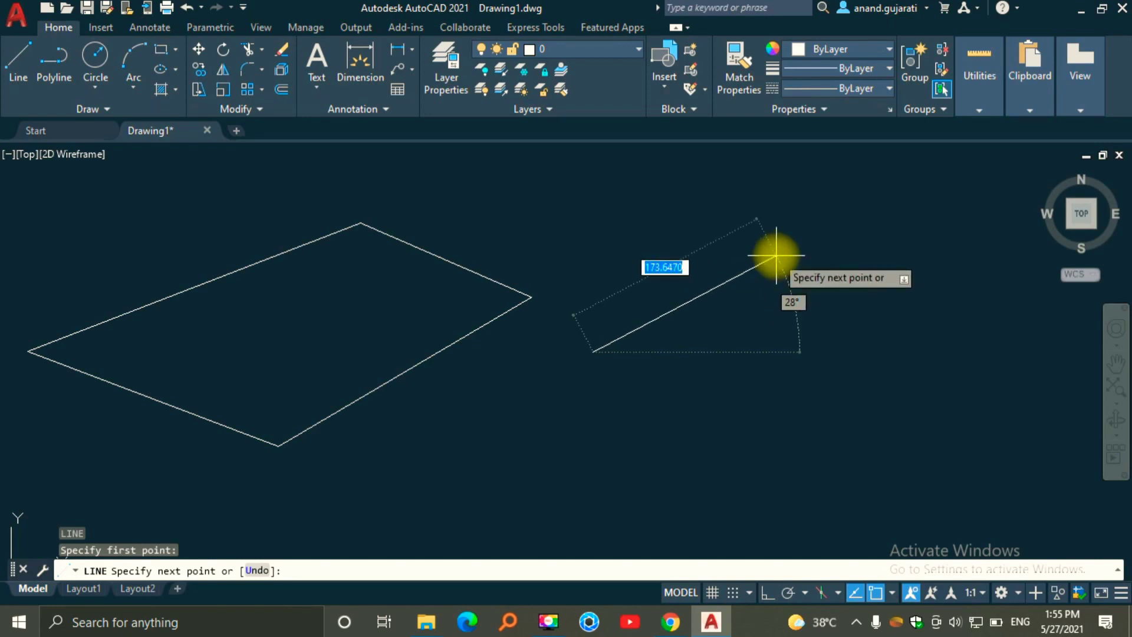
pyautogui.write('150')
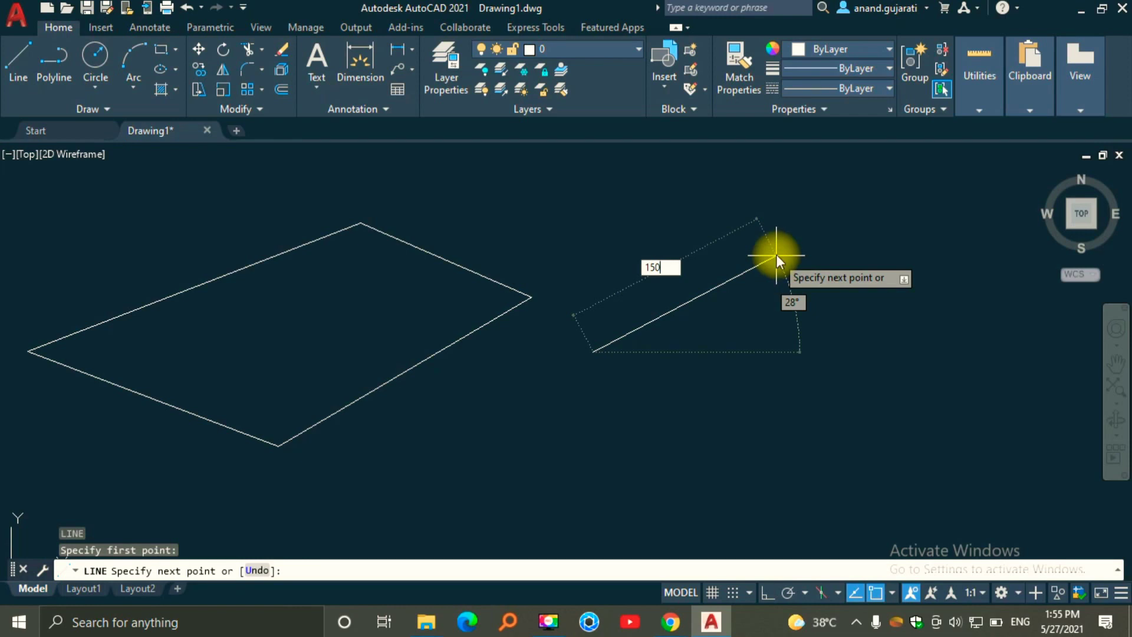
pyautogui.press('Tab')
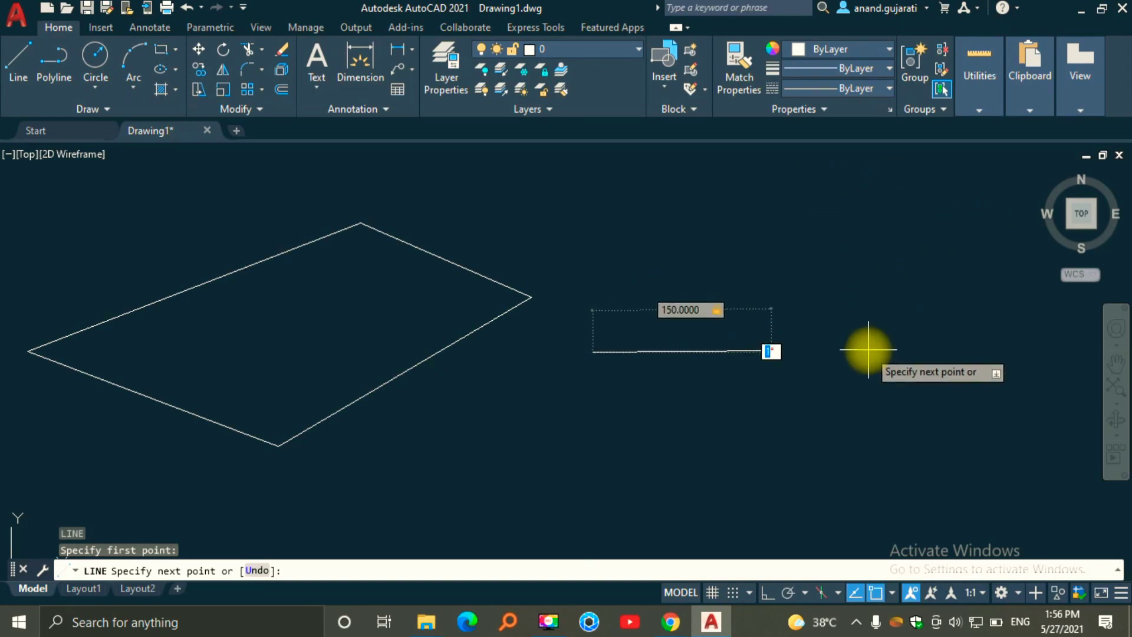
pyautogui.write('0')
pyautogui.press('Return')
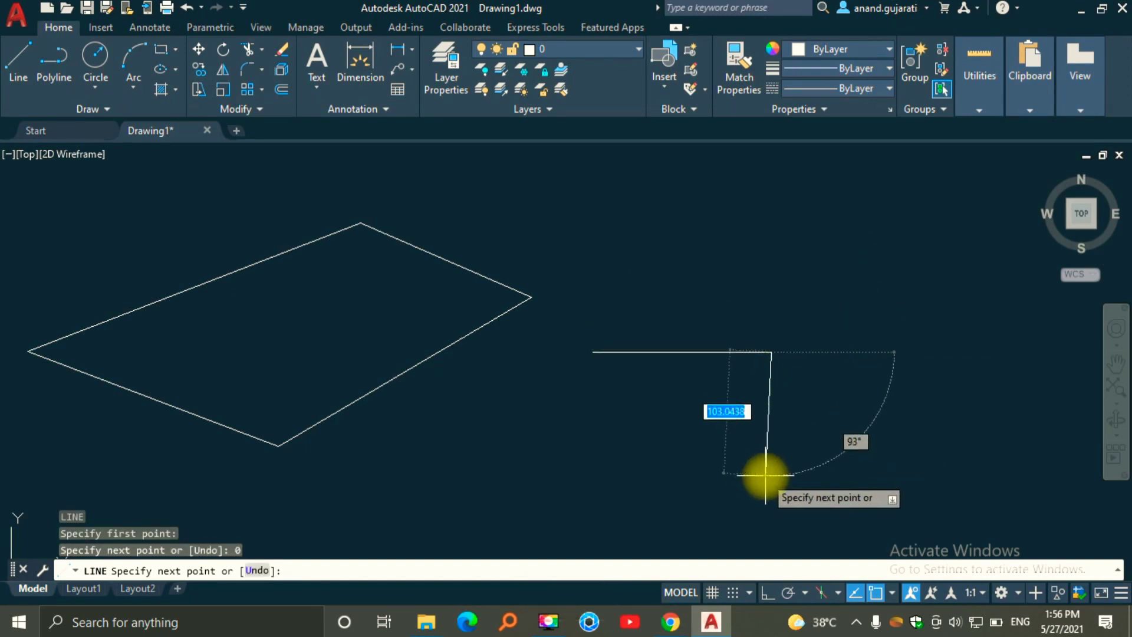
pyautogui.press('Escape')
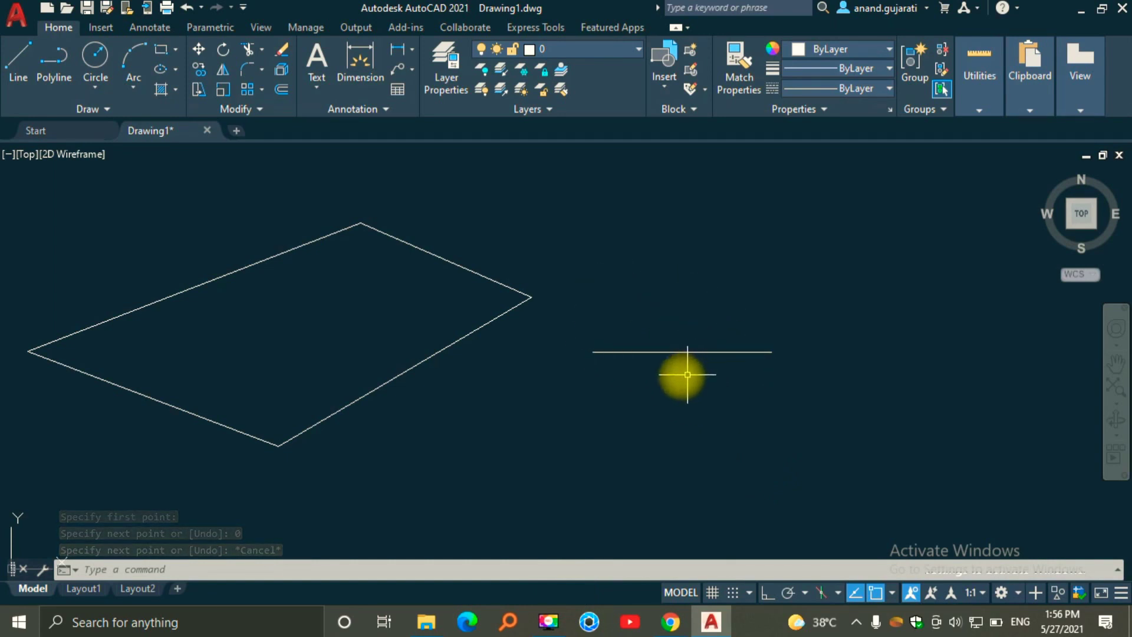
# - Add a linear dimension between the two endpoints of the horizontal line, placed just above it
pyautogui.click(411, 50)
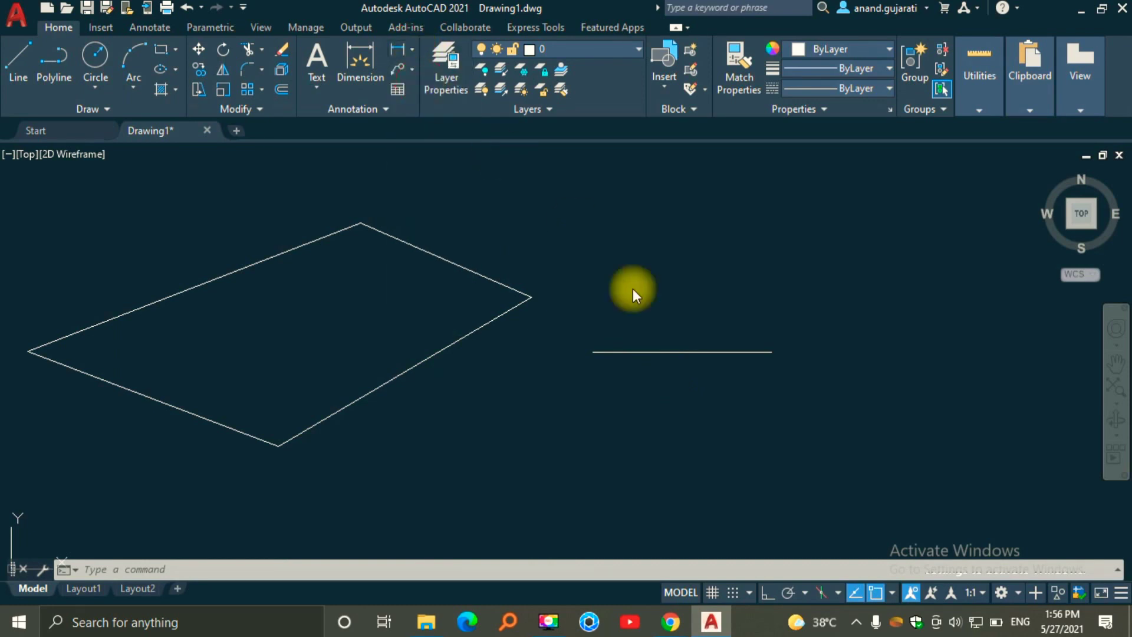
pyautogui.click(593, 352)
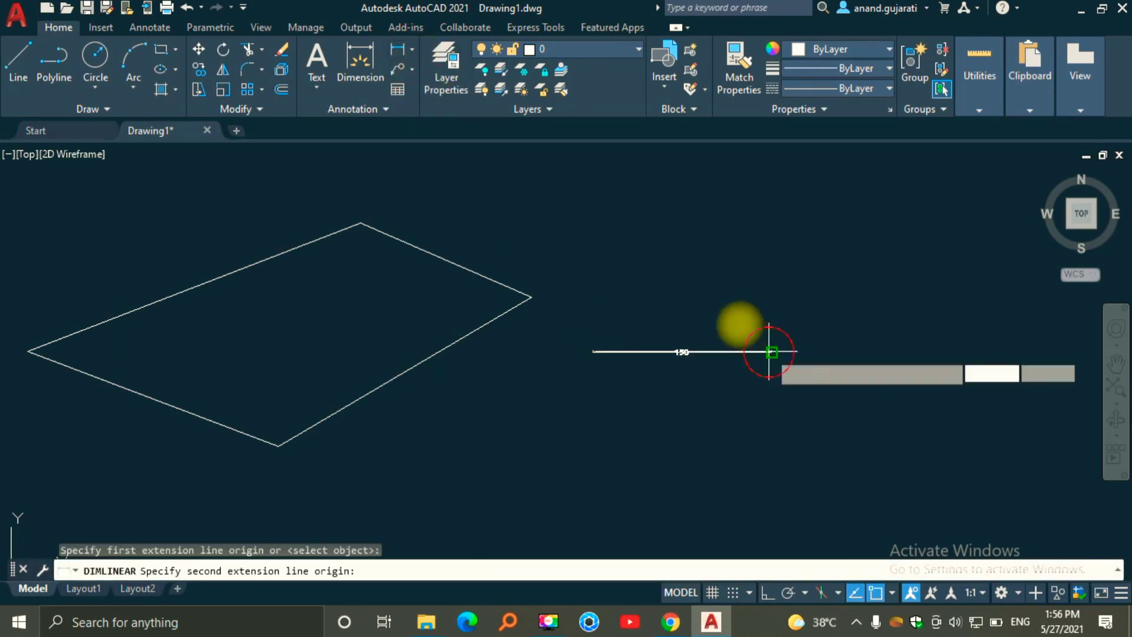
pyautogui.click(771, 352)
pyautogui.click(701, 328)
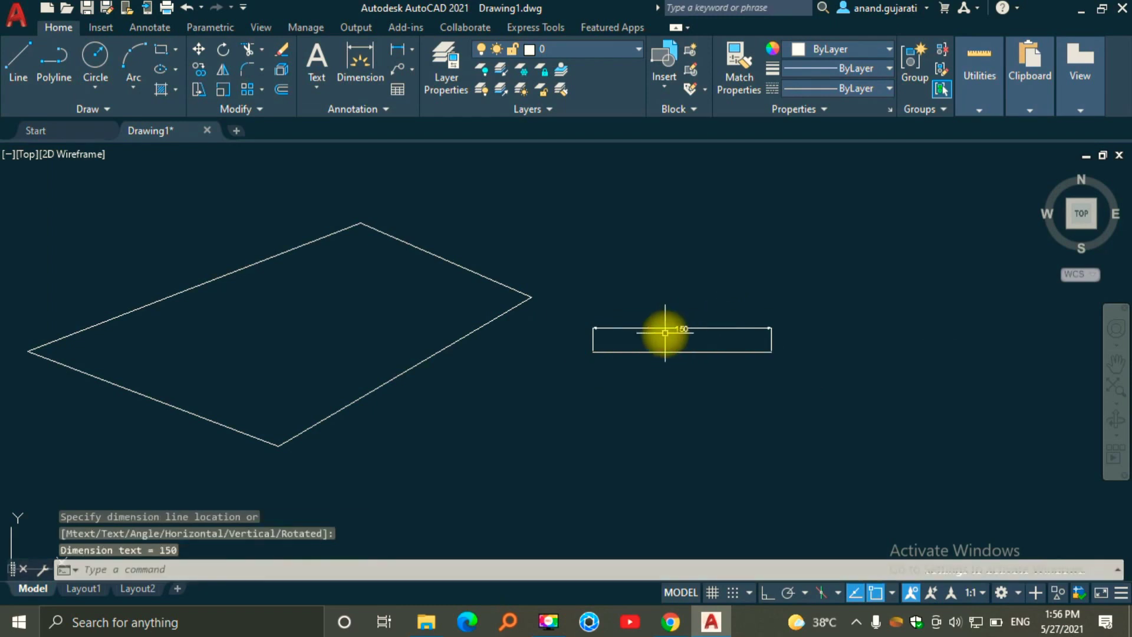
# - Delete the linear dimension above the horizontal line
pyautogui.scroll(4, 665, 334)
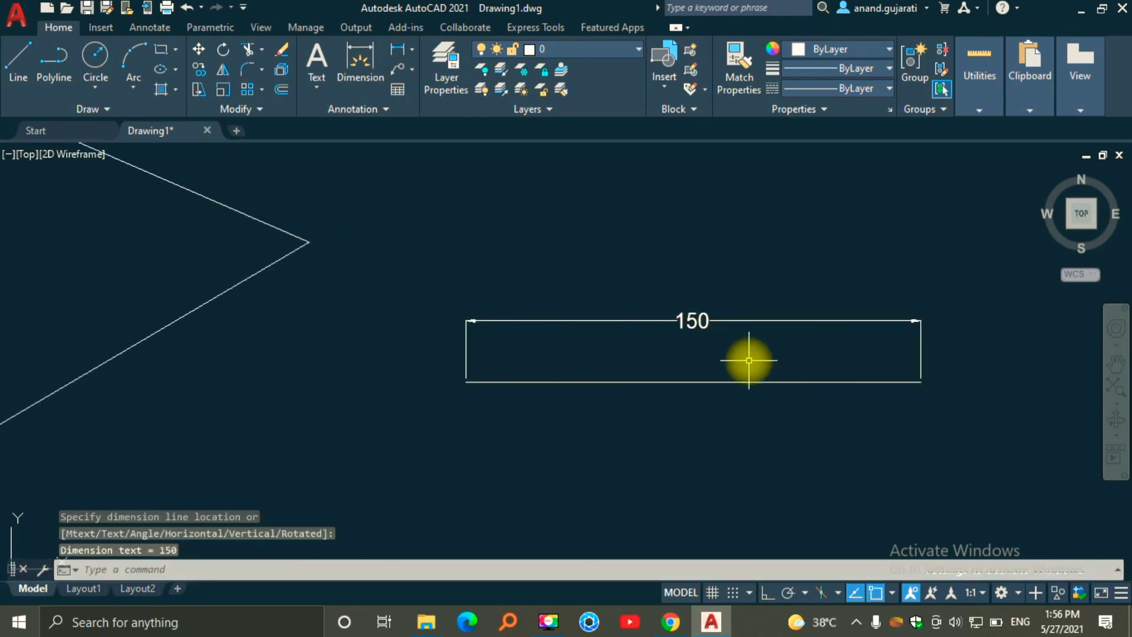
pyautogui.click(736, 300)
pyautogui.click(689, 335)
pyautogui.press('Delete')
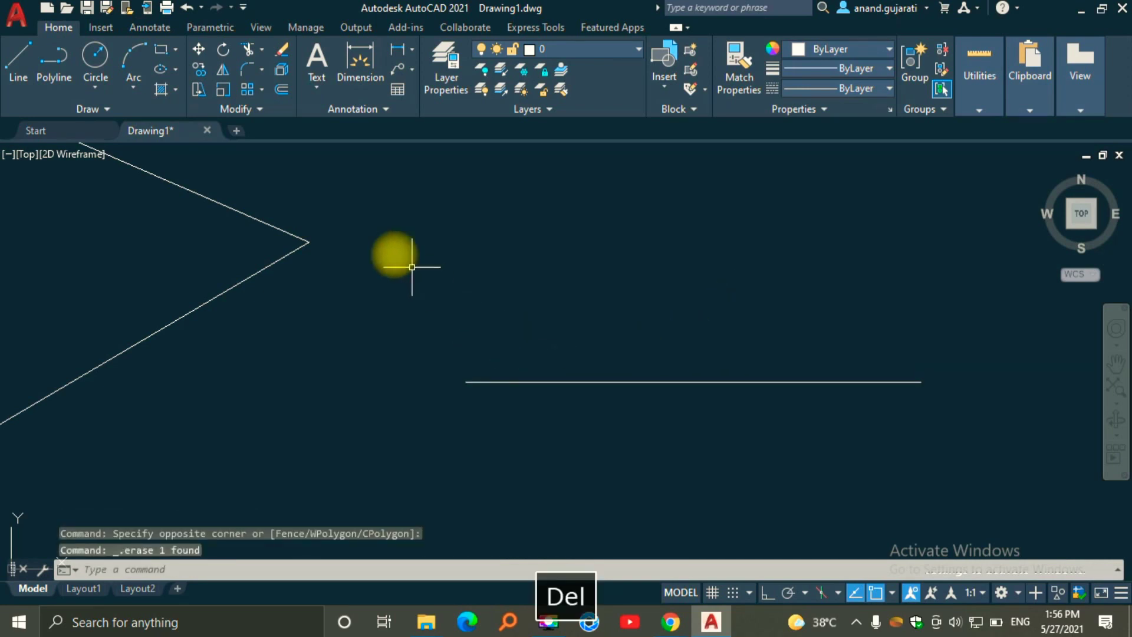
# - Draw a line 100 units long at 30° starting from the left endpoint of the horizontal line
pyautogui.write('L')
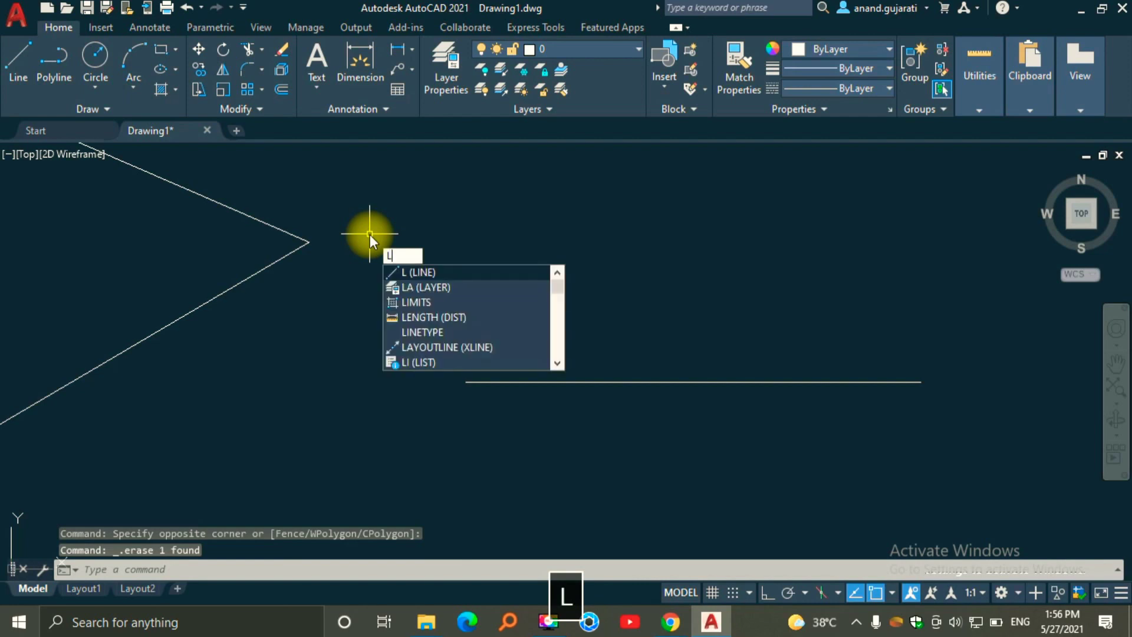
pyautogui.press('space')
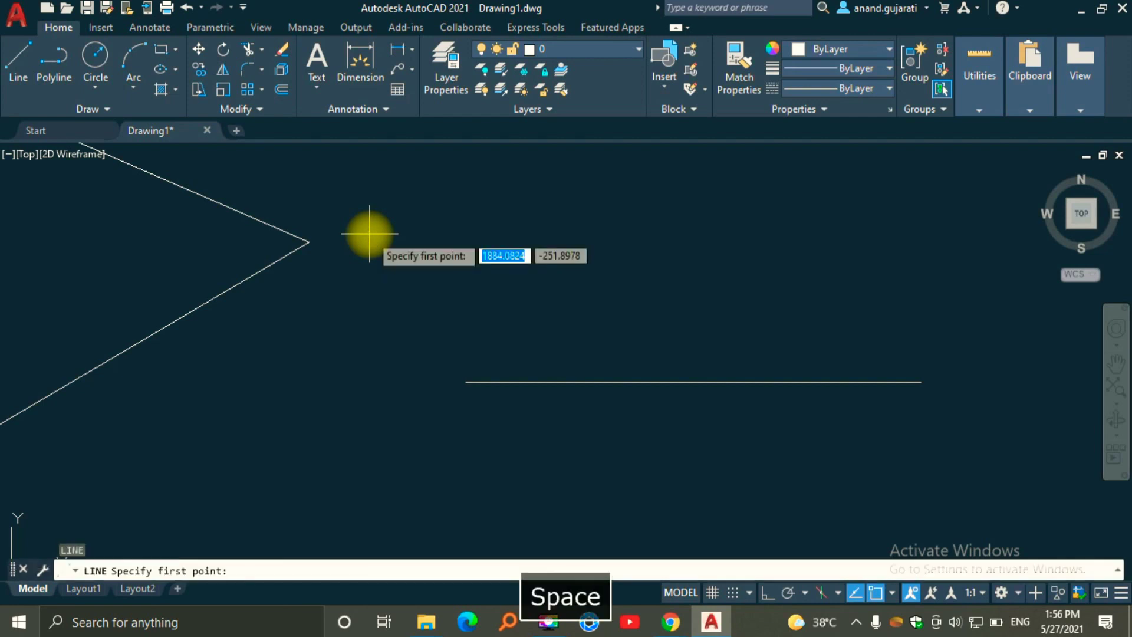
pyautogui.click(466, 382)
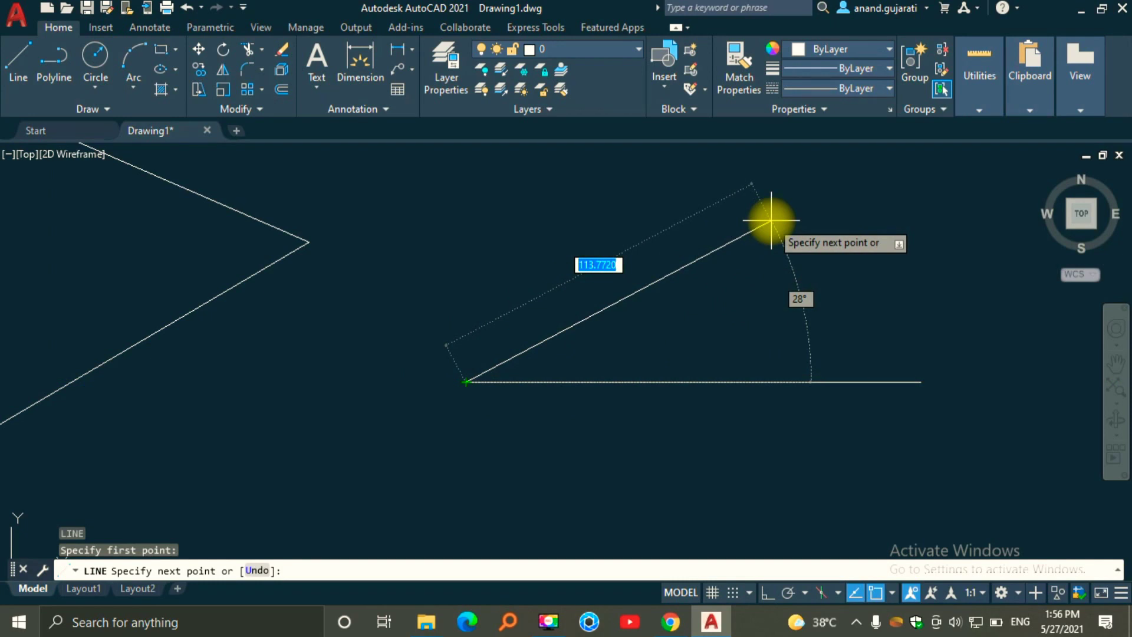
pyautogui.write('100')
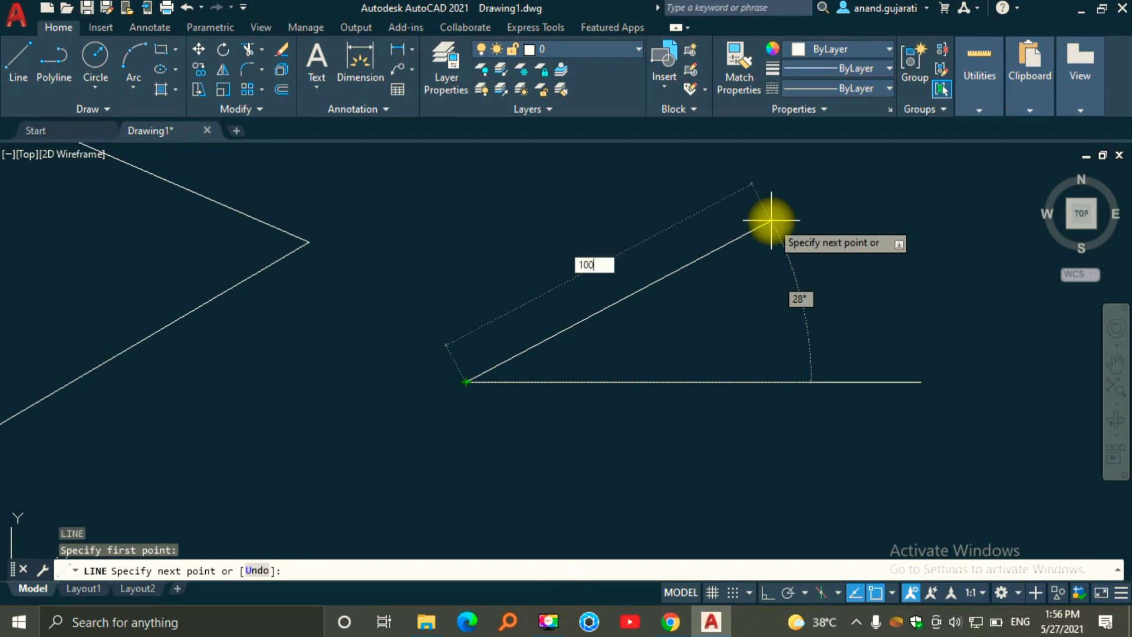
pyautogui.press('Tab')
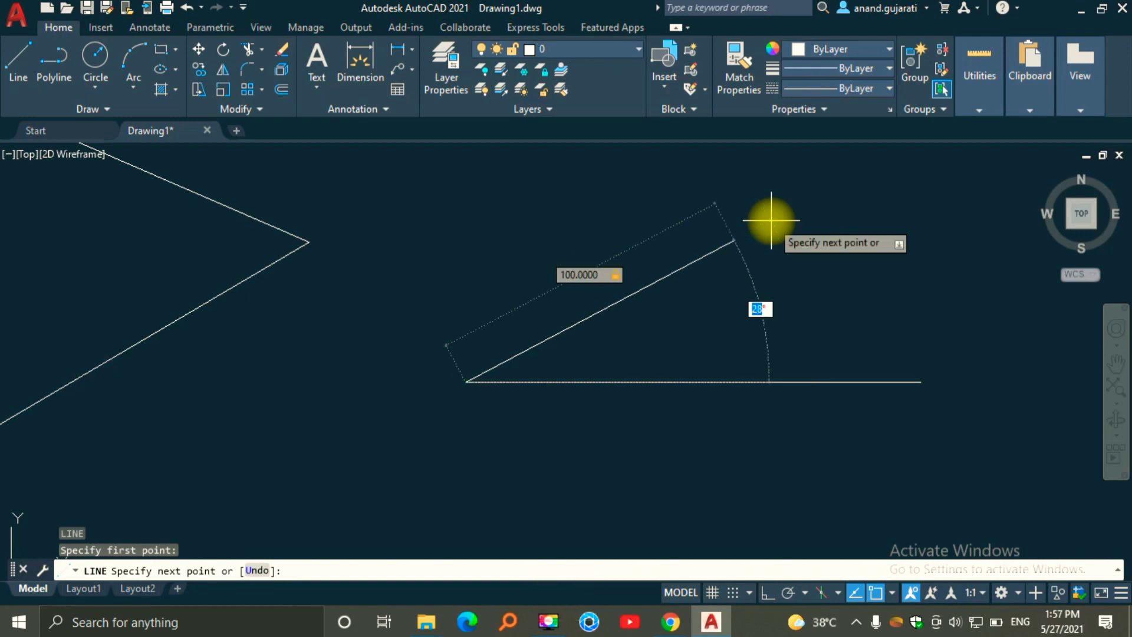
pyautogui.write('30')
pyautogui.press('Return')
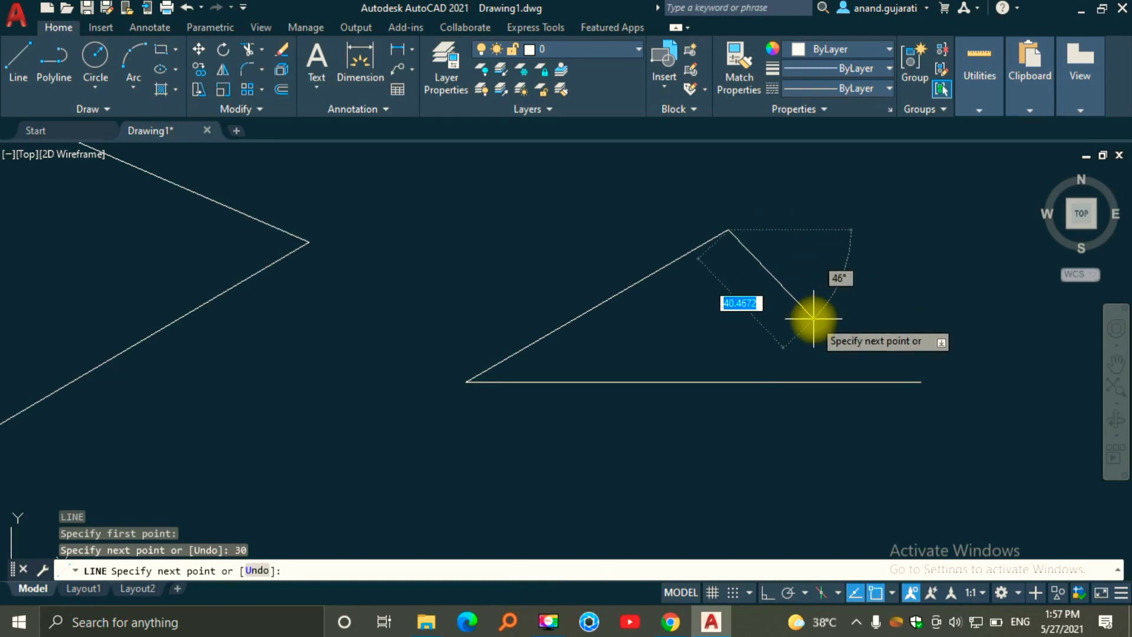
pyautogui.press('Escape')
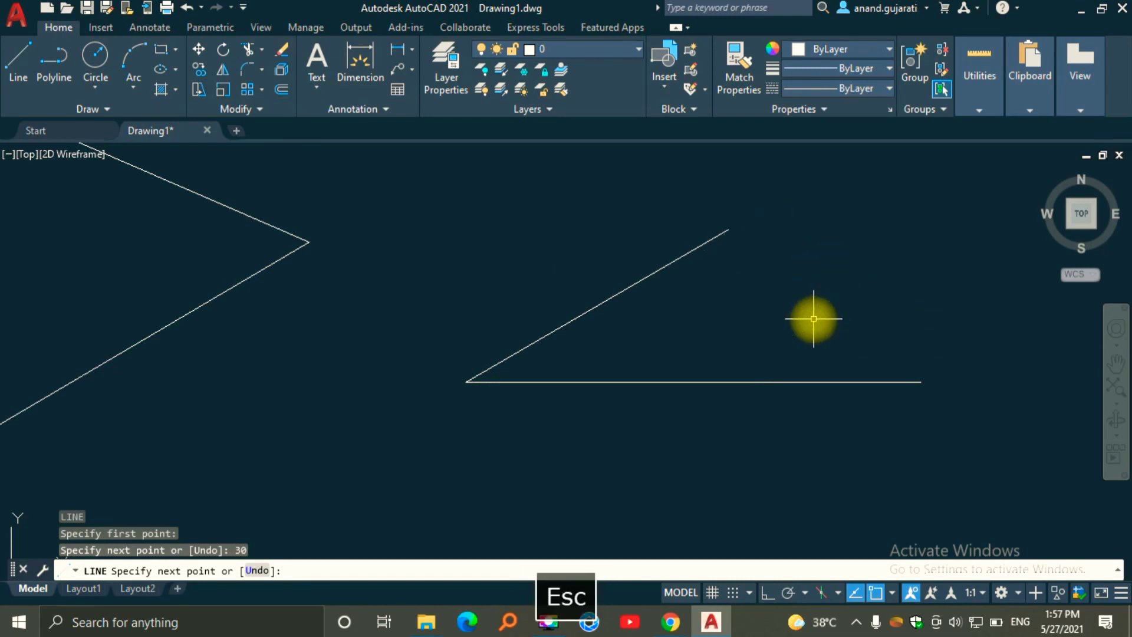
# - Add an aligned dimension to the inclined line, placed parallel to it on its upper-left side
pyautogui.click(415, 57)
pyautogui.click(412, 107)
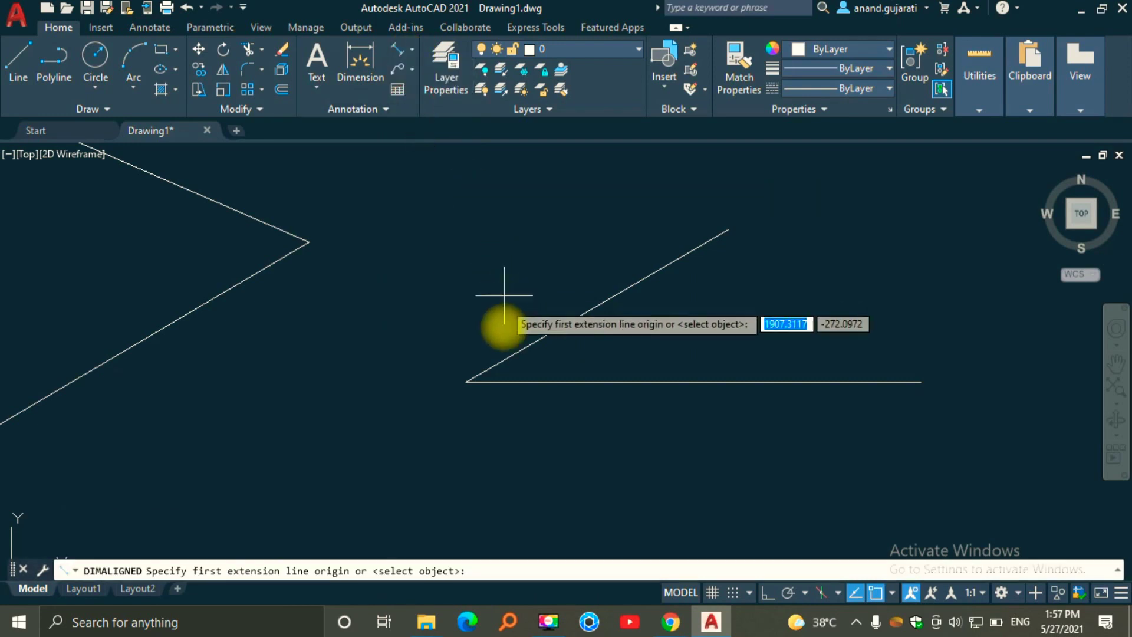
pyautogui.click(466, 381)
pyautogui.click(728, 230)
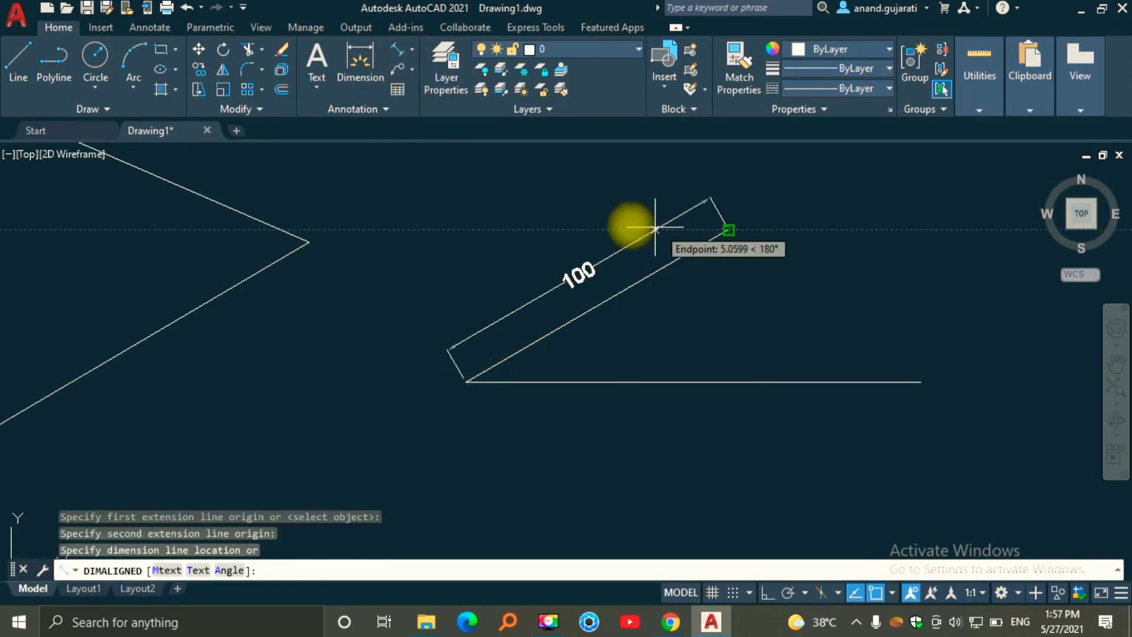
pyautogui.click(592, 241)
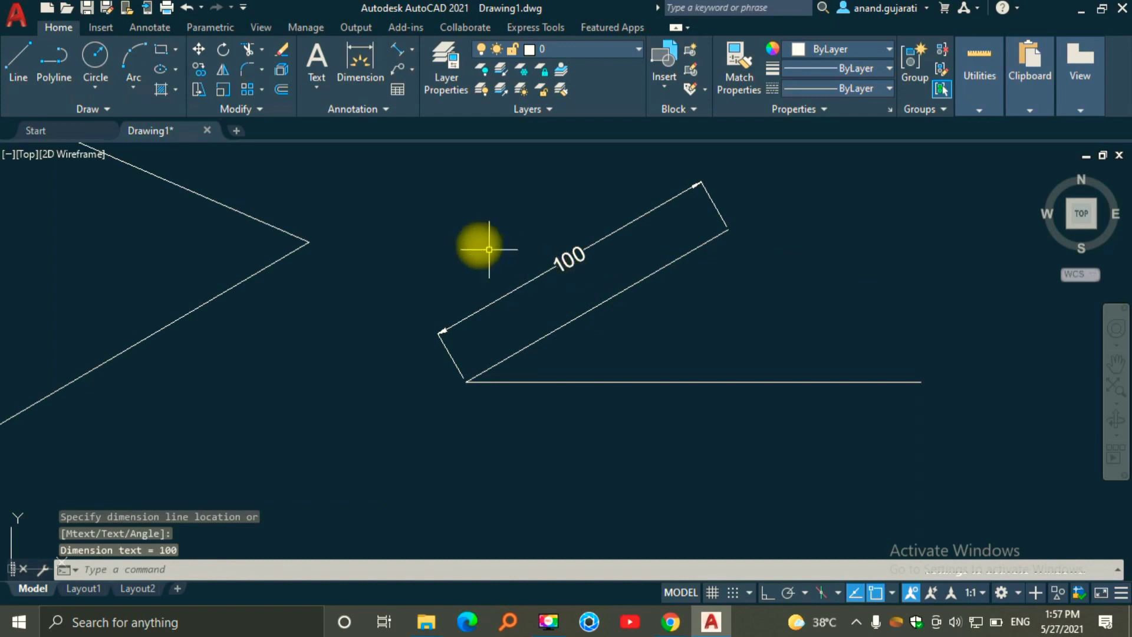
# - Add an aligned dimension between the endpoints of the horizontal line, placed below it
pyautogui.press('space')
pyautogui.click(466, 382)
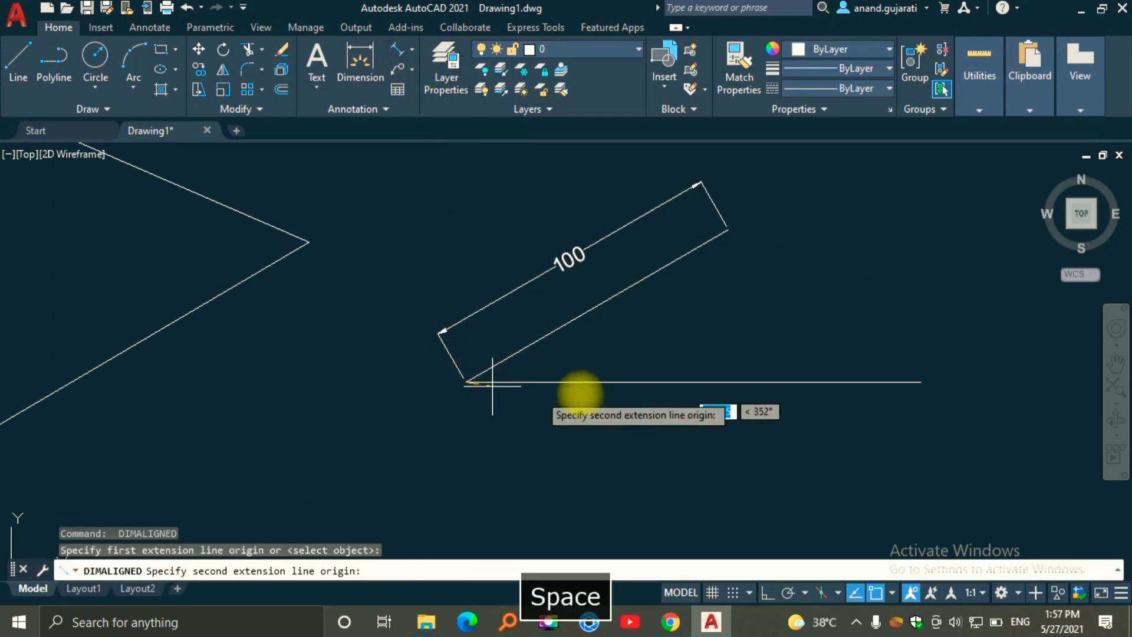
pyautogui.click(921, 382)
pyautogui.click(779, 432)
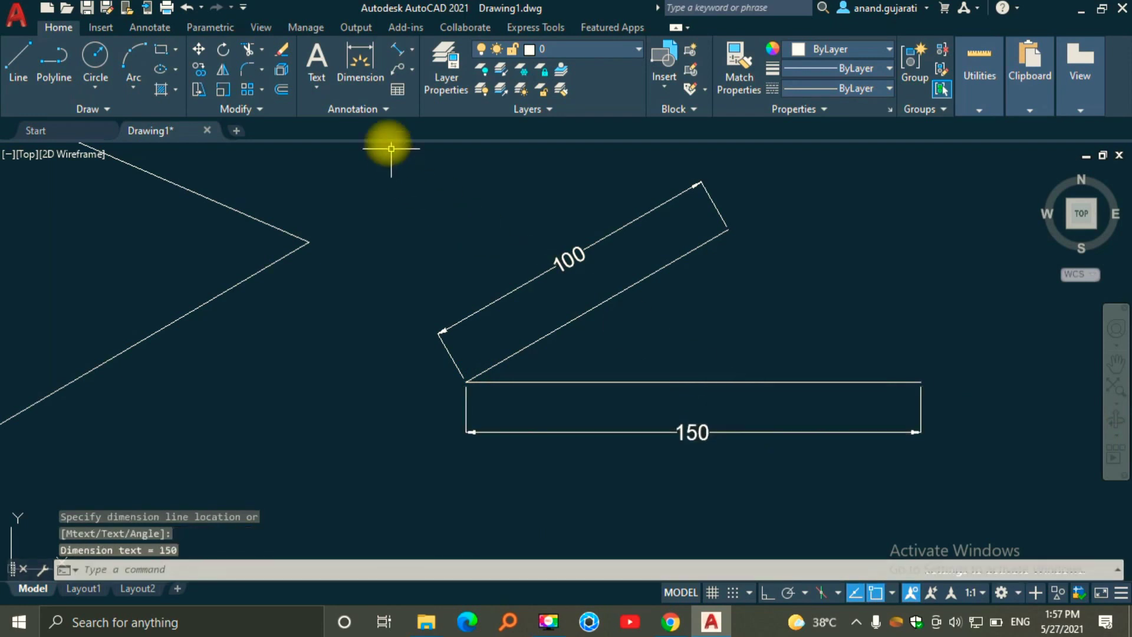
# - Add an angular dimension between the inclined line and the horizontal line, with its arc placed inside the angle
pyautogui.click(412, 52)
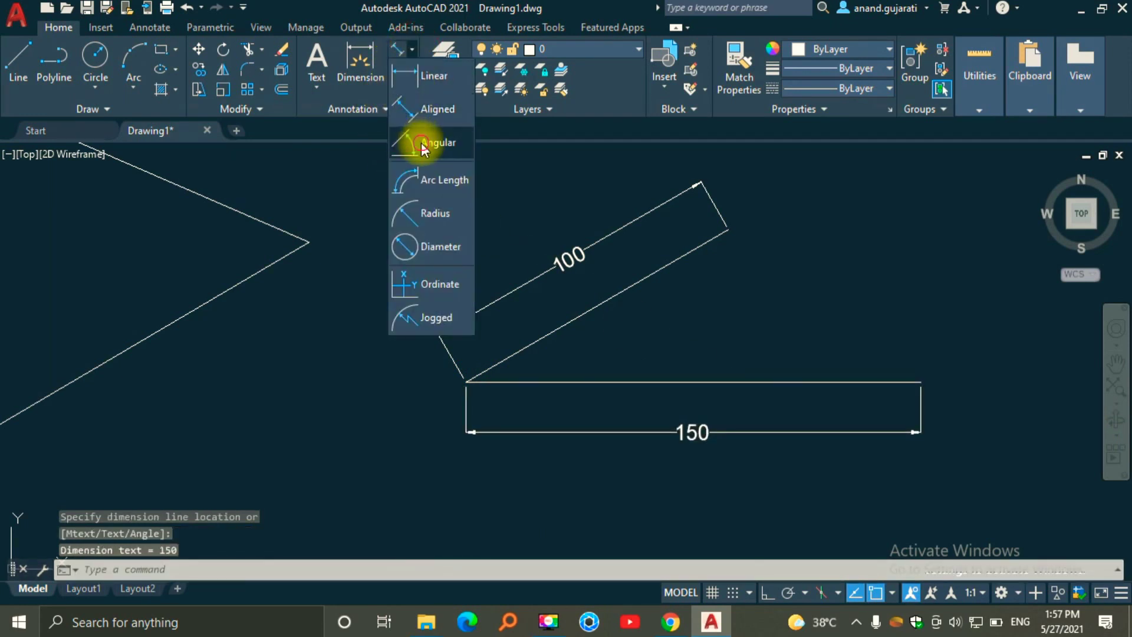
pyautogui.click(413, 142)
pyautogui.click(556, 333)
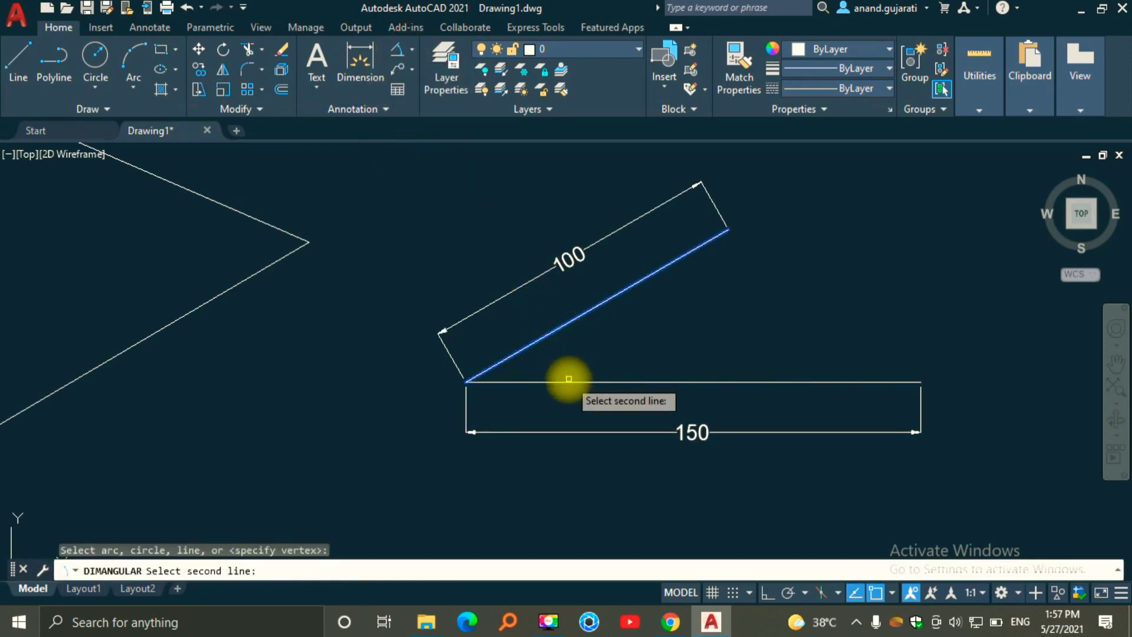
pyautogui.click(607, 382)
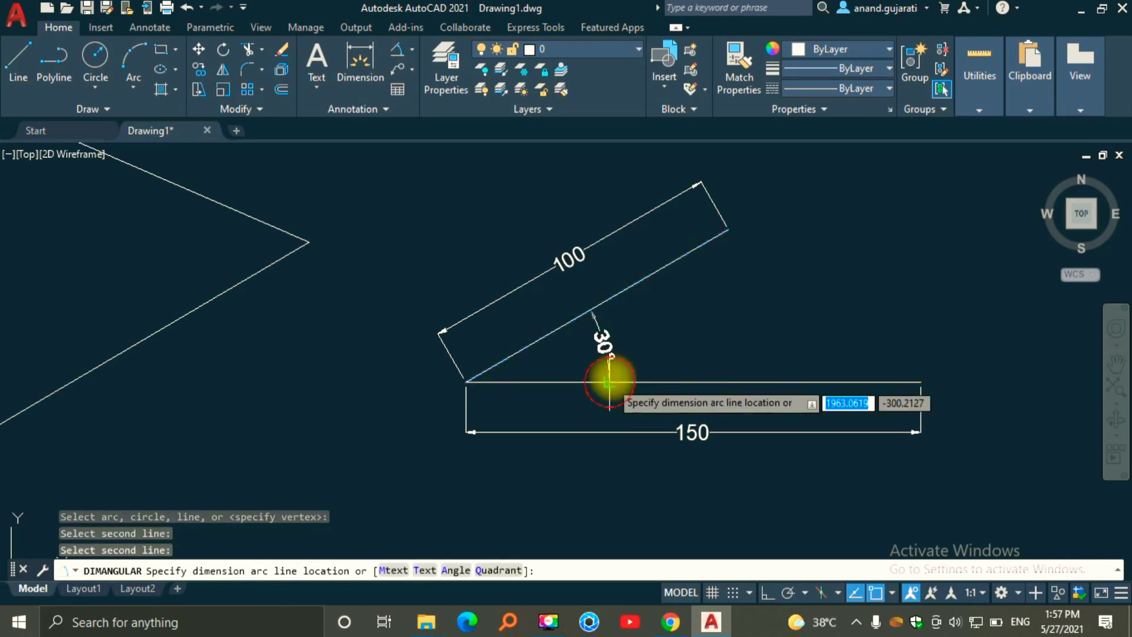
pyautogui.click(652, 328)
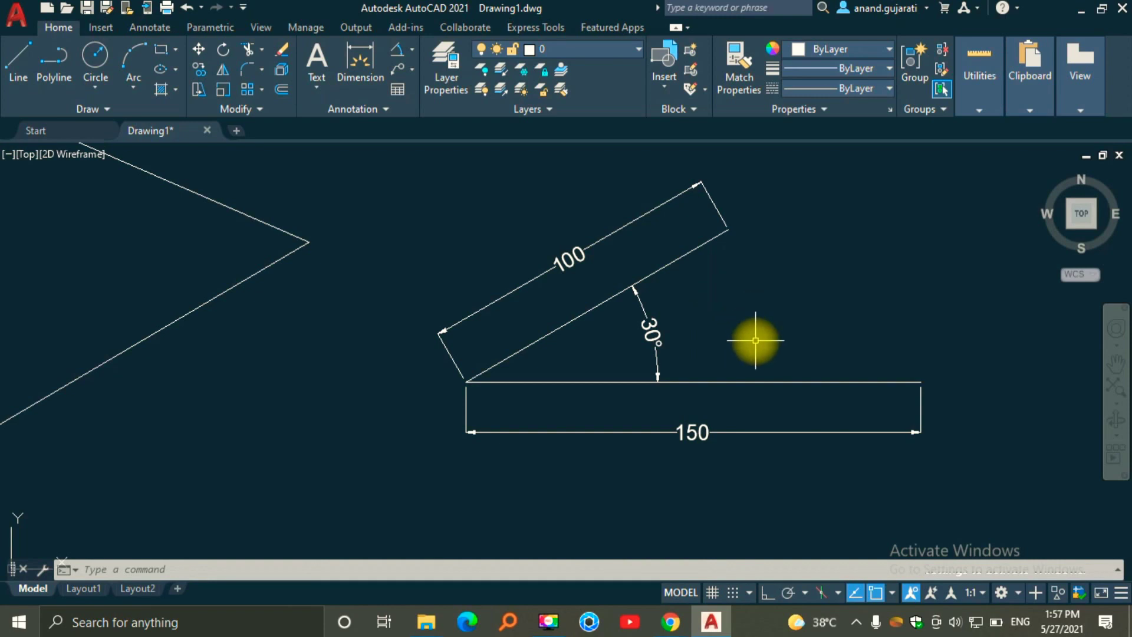
pyautogui.moveTo(737, 348); pyautogui.dragTo(821, 299, button='middle')
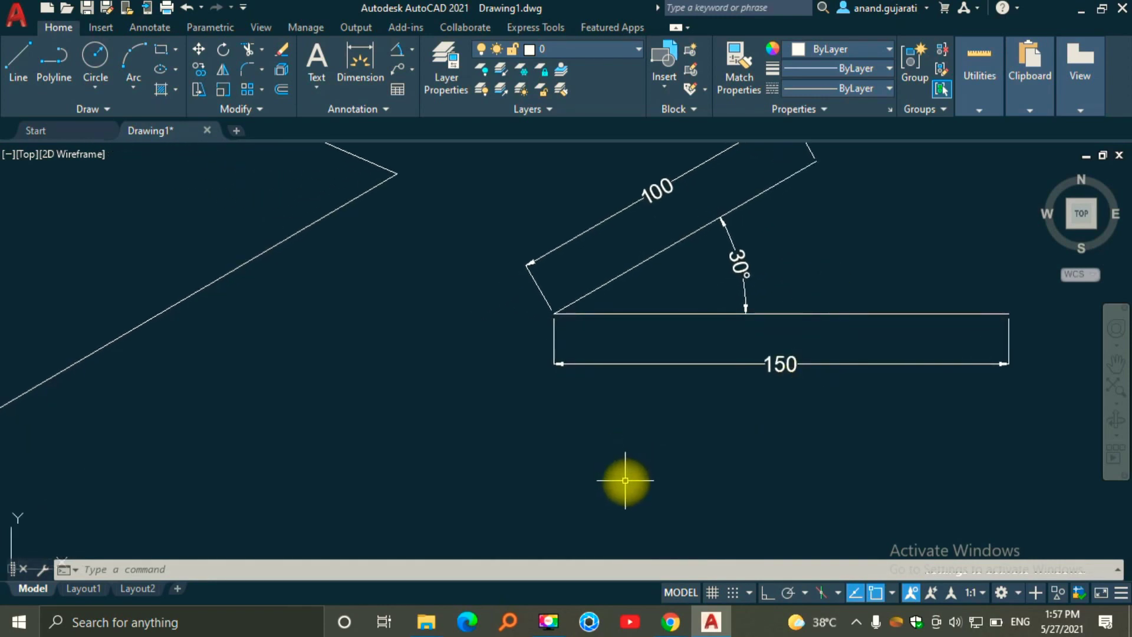